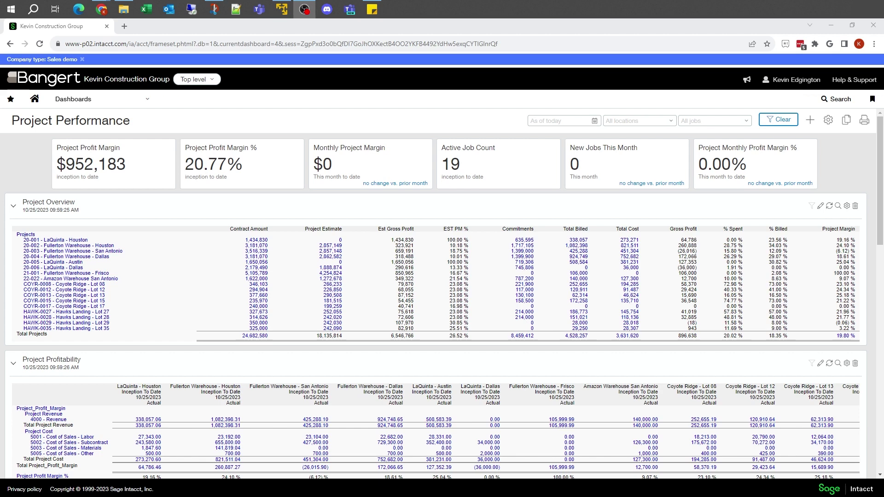
Go to Interactive Custom Reports through the Dashboards menu's Reports submenu
click(85, 100)
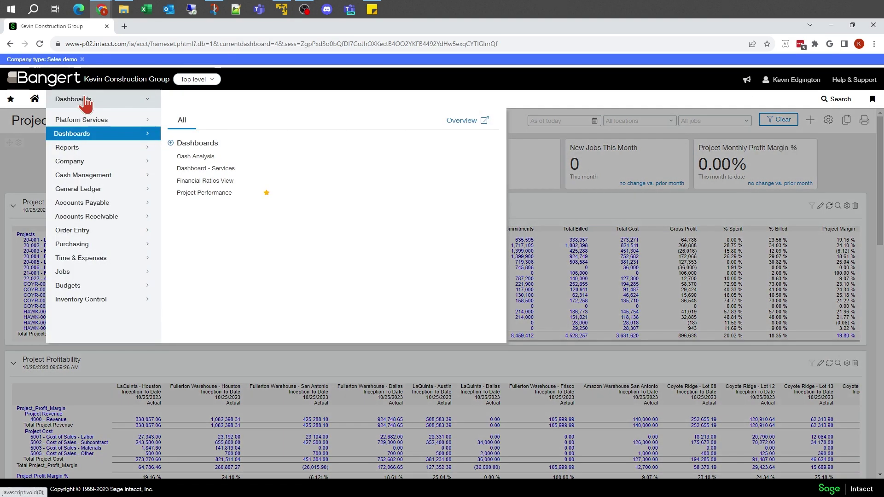
mouse_move(73, 150)
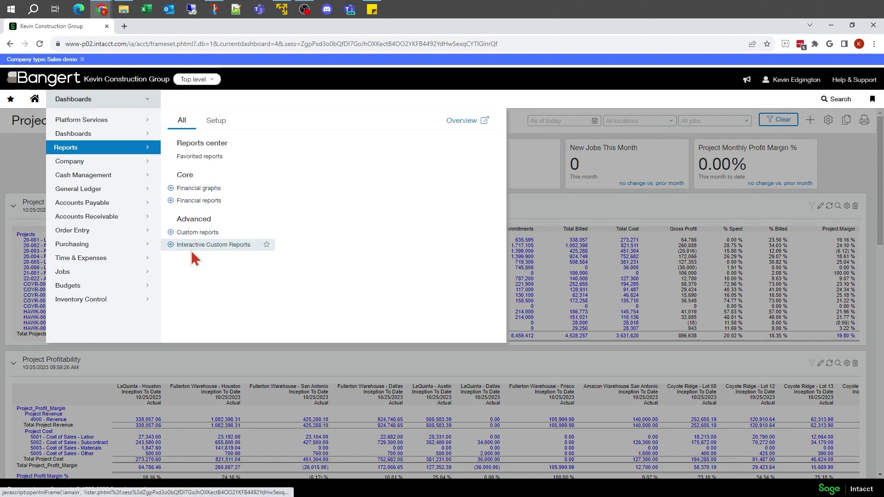
click(213, 248)
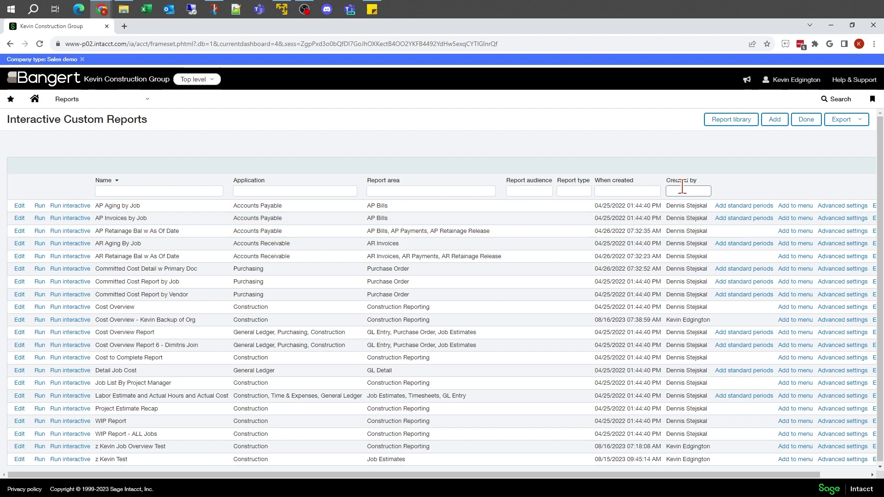
Add a new report from the Interactive Custom Reports list
click(770, 121)
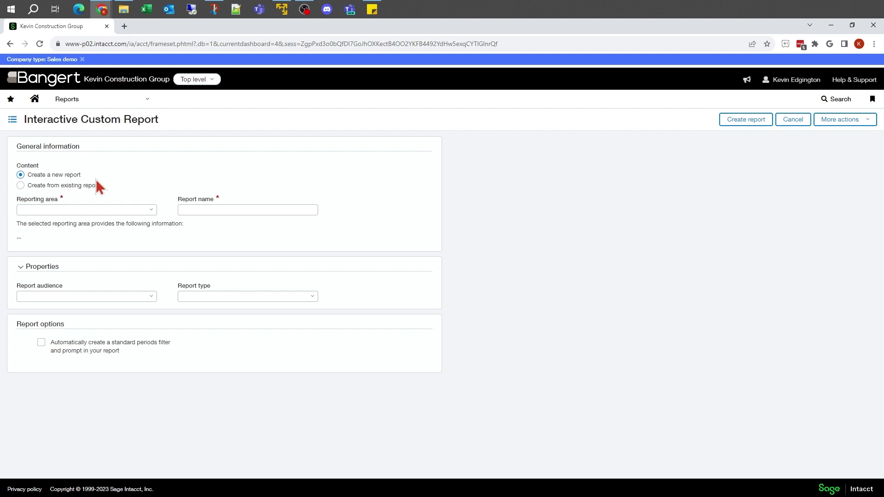
Select AP bills from the Reporting area list, then move into the Report name field
click(152, 211)
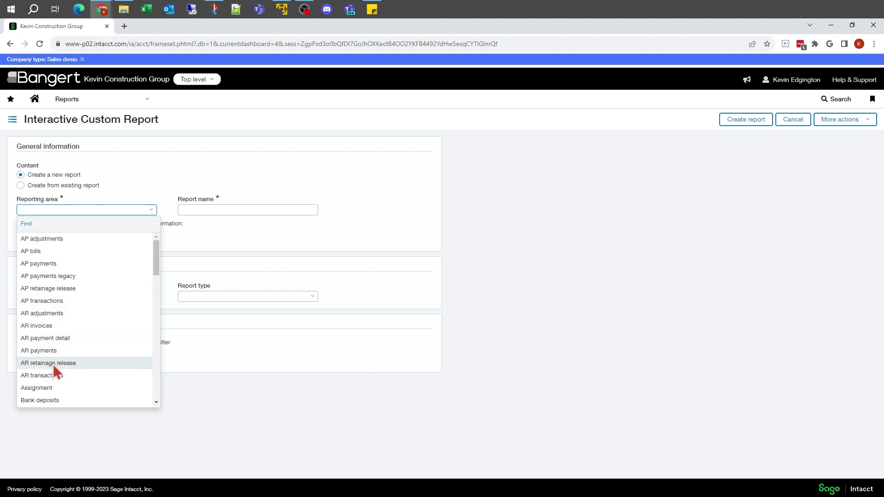
scroll(53, 363, down, 3)
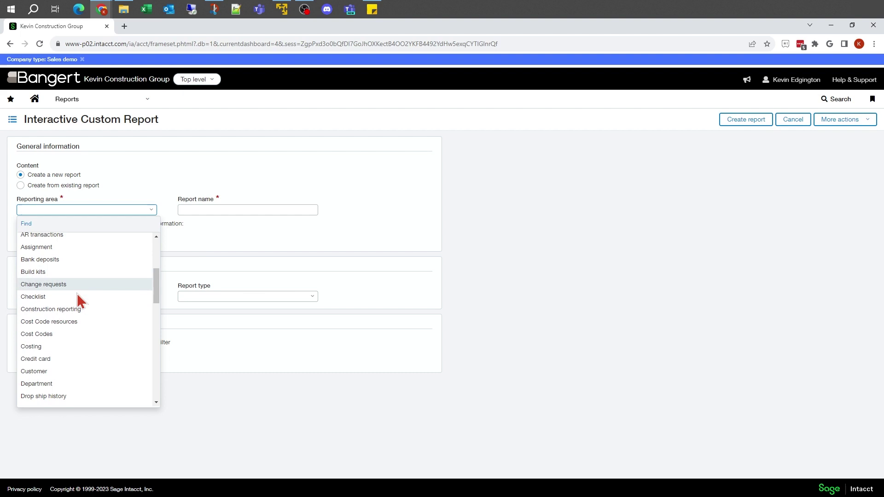
scroll(77, 294, down, 3)
scroll(78, 295, down, 1)
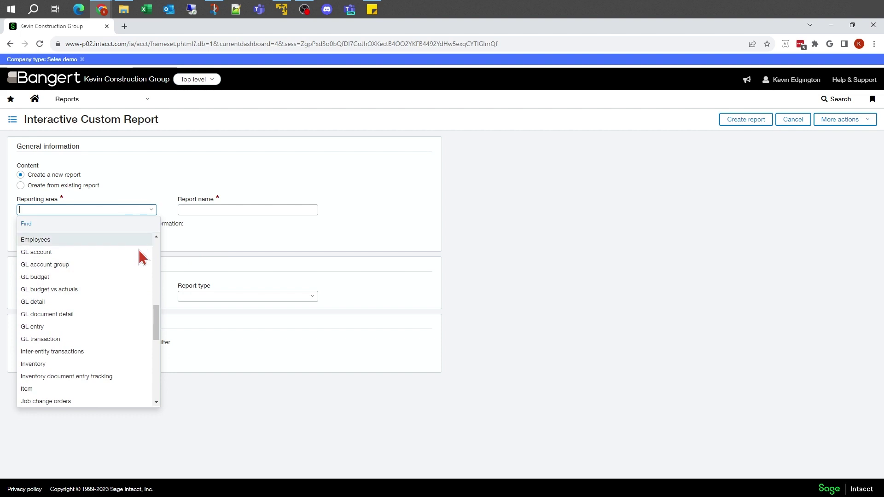
drag(158, 324, 162, 243)
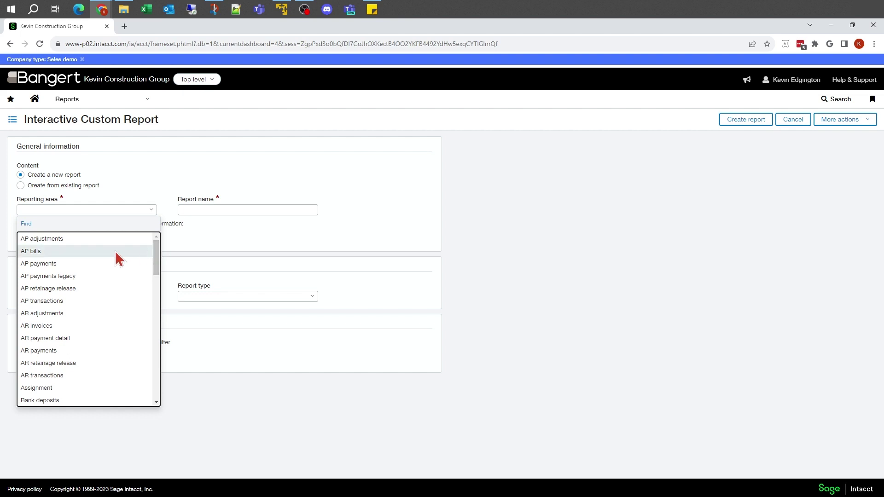
click(60, 252)
click(197, 211)
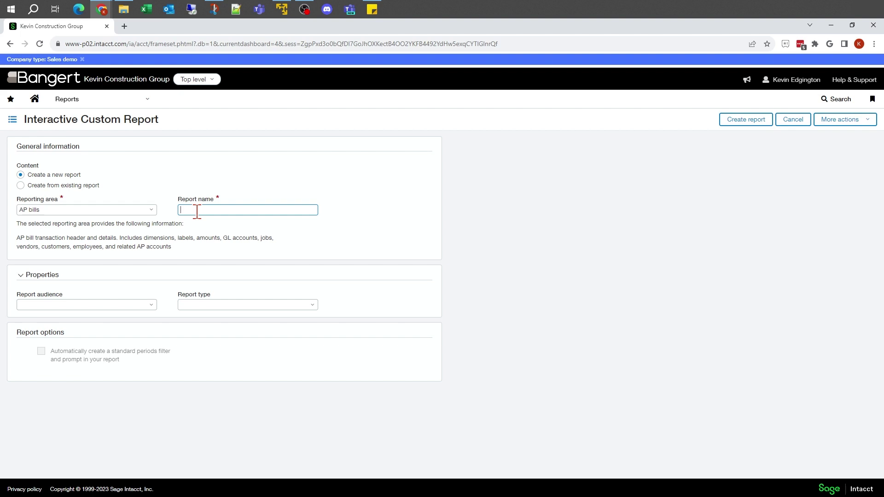
Enter '0 AP Invoice List by Job' as the report name, correcting typos along the way
text(0)
text(Ba)
key(BackSpace)
key(BackSpace)
key(BackSpace)
key(BackSpace)
text(Basi)
key(BackSpace)
key(BackSpace)
key(BackSpace)
key(BackSpace)
key(BackSpace)
text(A)
text(P Invoice List by Job)
Create the report and expand AP bill detail to show its field groups
click(731, 121)
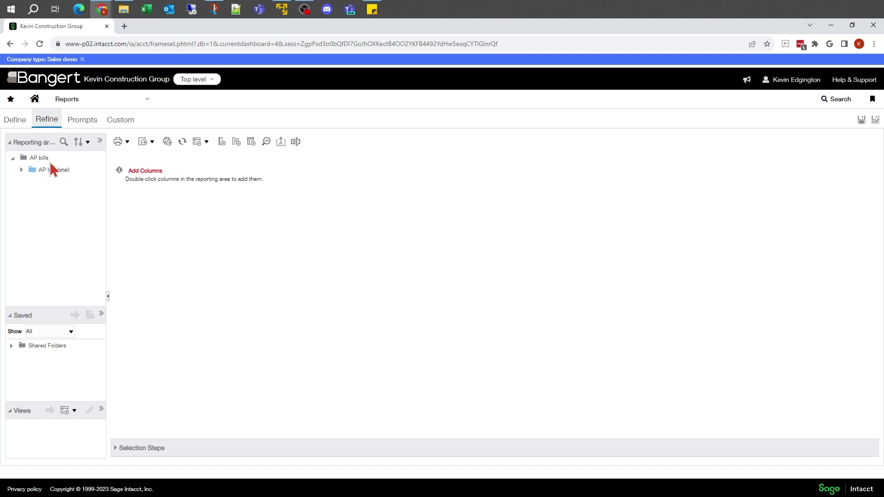
click(22, 170)
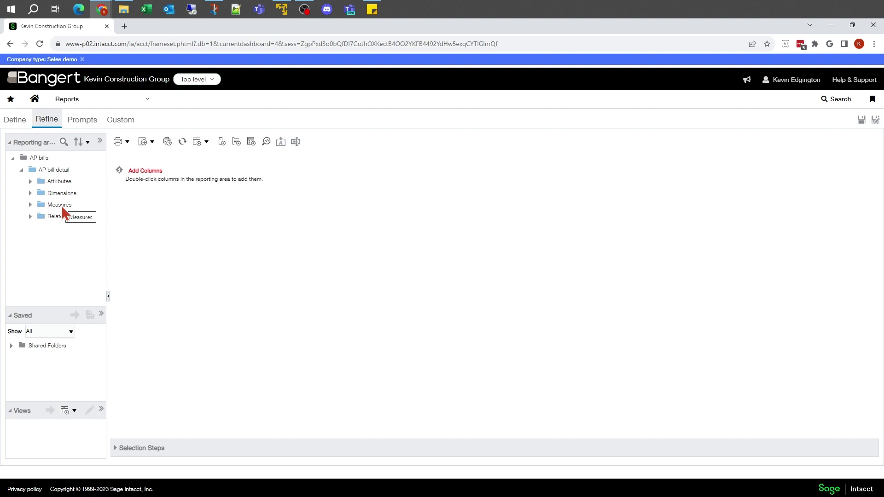
click(30, 216)
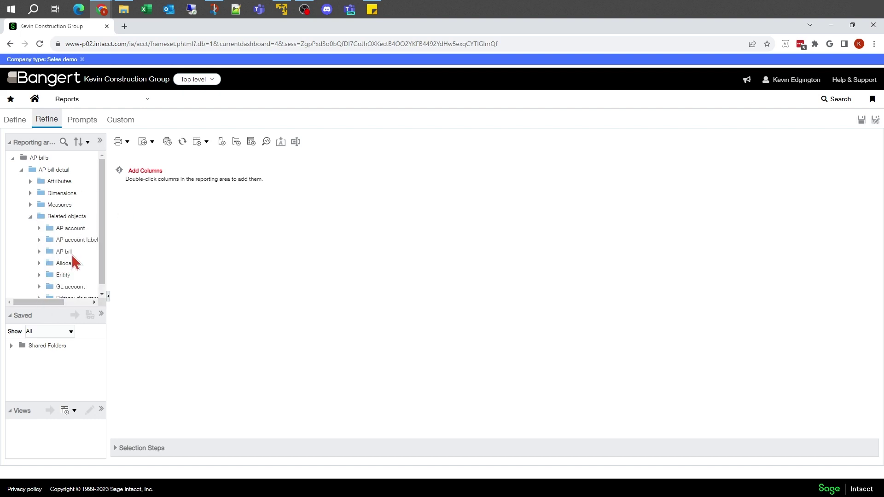
scroll(78, 242, down, 1)
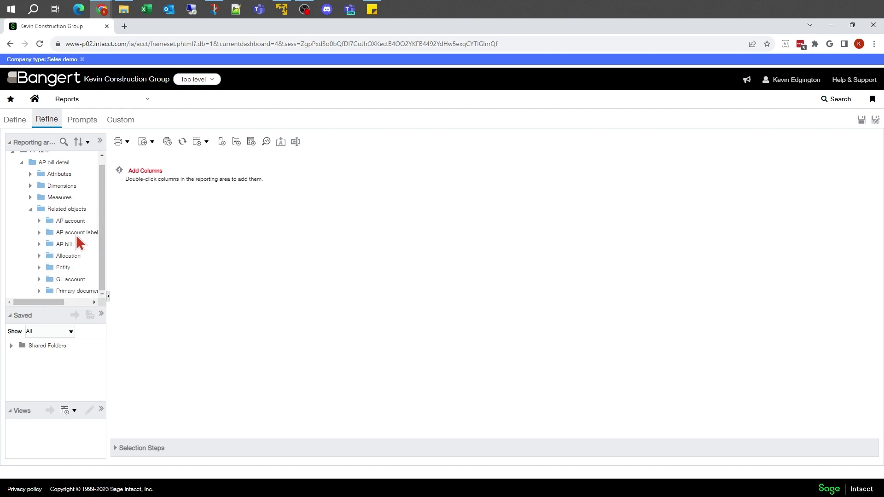
click(39, 220)
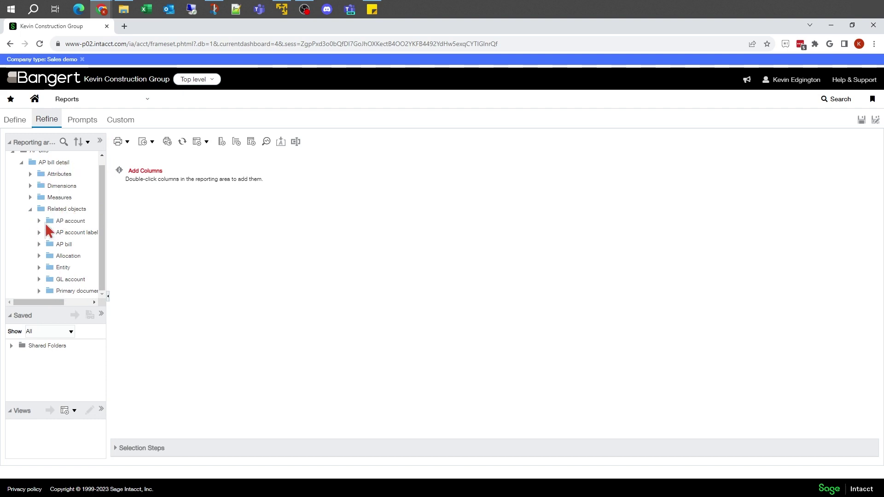
click(40, 221)
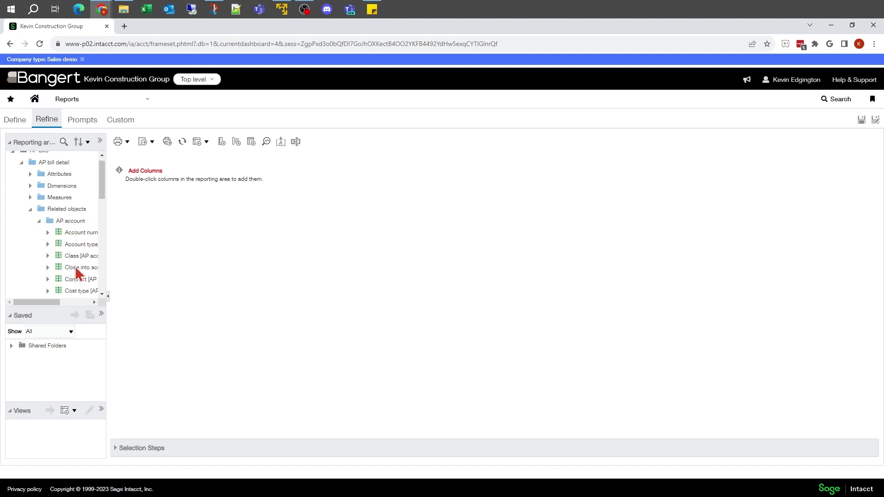
scroll(76, 270, down, 10)
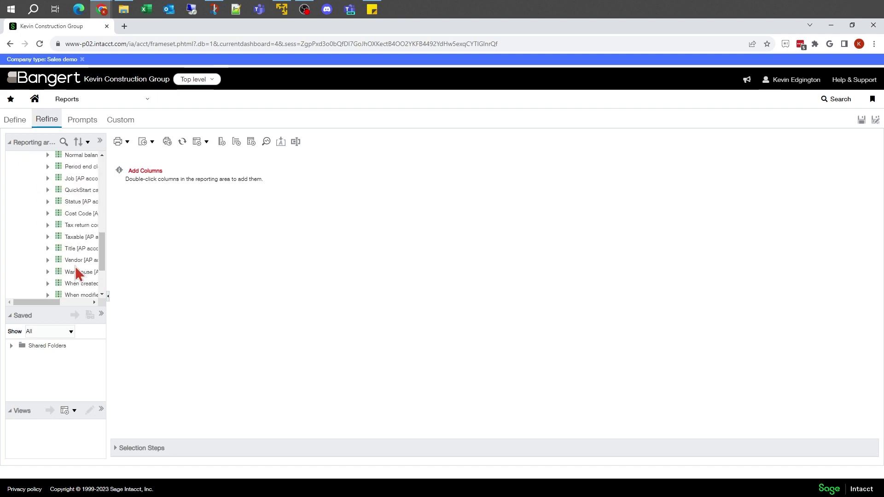
scroll(75, 266, up, 10)
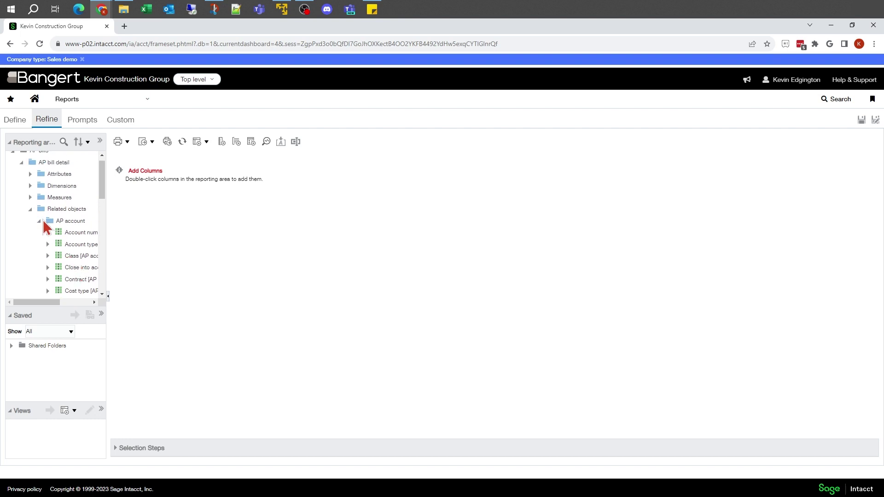
click(41, 220)
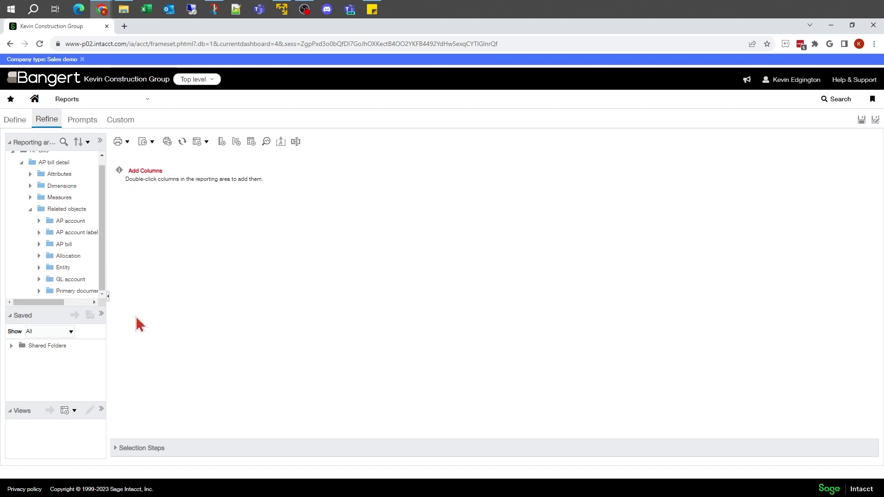
Collapse Related objects and expand Attributes under AP bill detail to list its fields
click(30, 210)
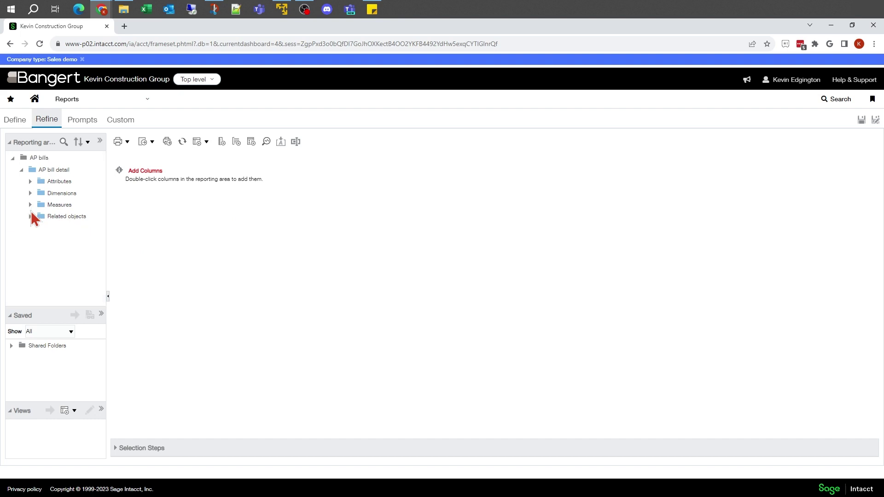
click(31, 182)
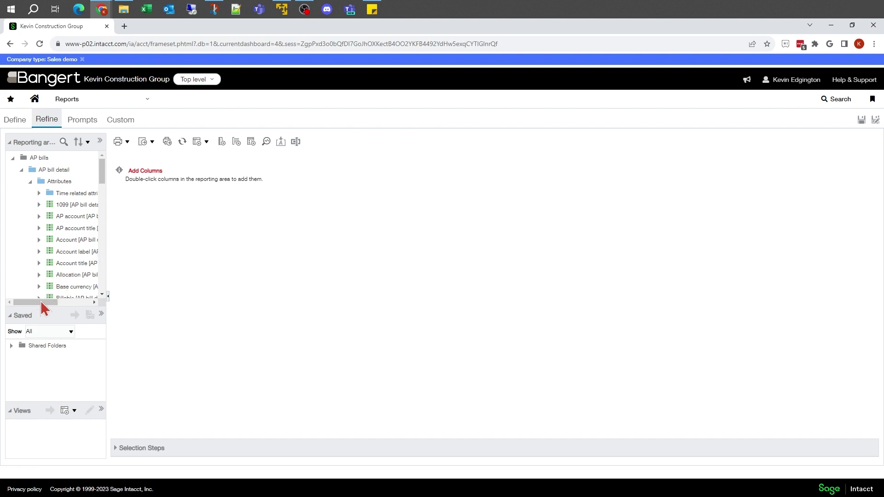
drag(41, 301, 18, 300)
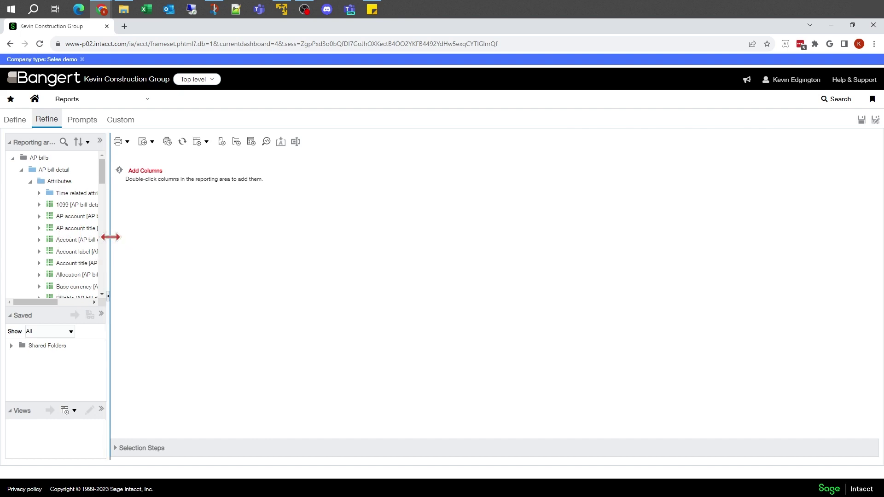
drag(111, 236, 569, 235)
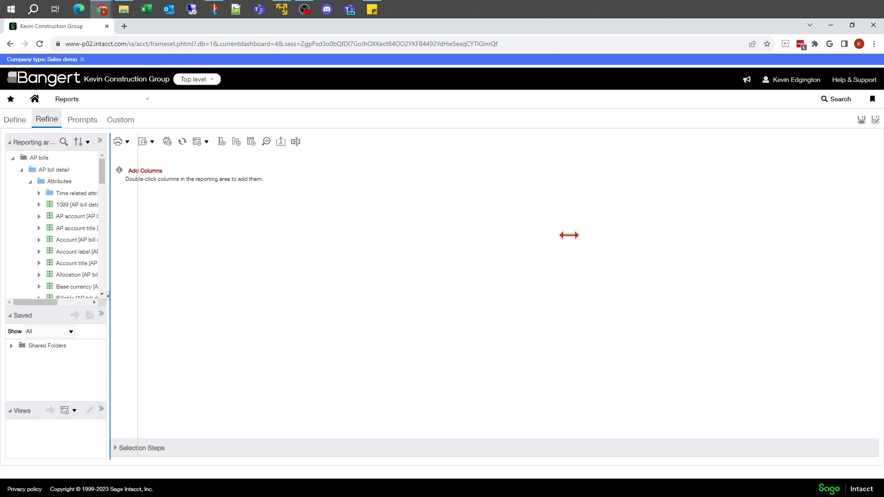
drag(569, 235, 570, 239)
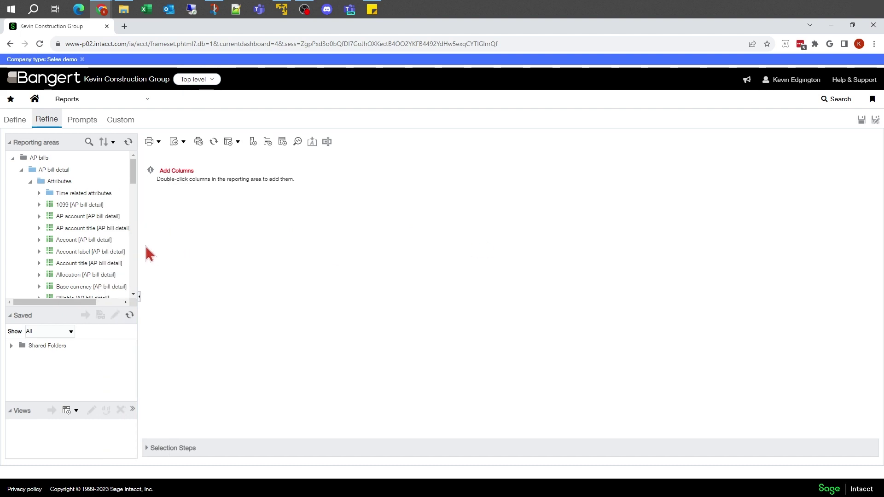
drag(138, 244, 257, 243)
drag(171, 254, 320, 256)
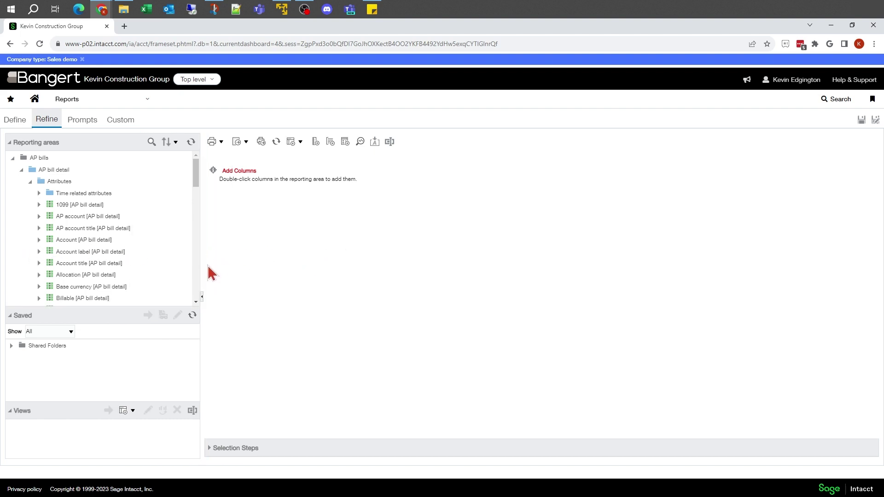
drag(202, 270, 157, 263)
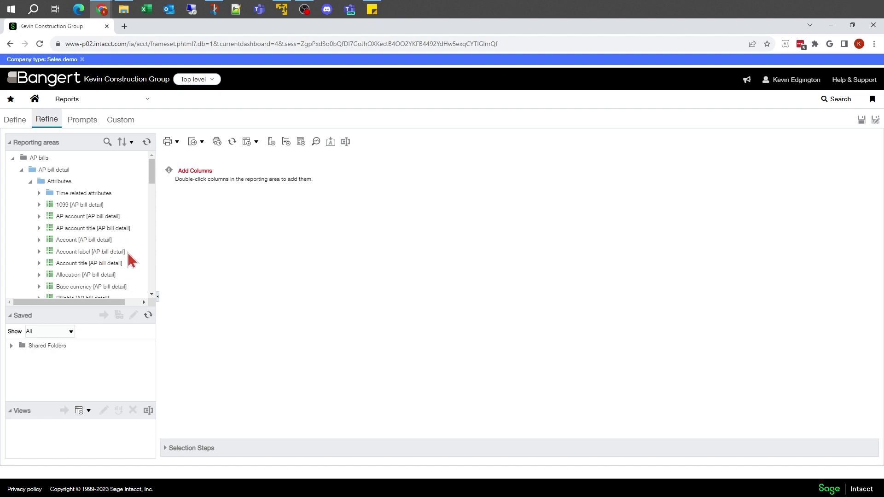
scroll(131, 260, down, 1)
Add Vendor [AP bill detail] as the report's first column
scroll(131, 260, down, 7)
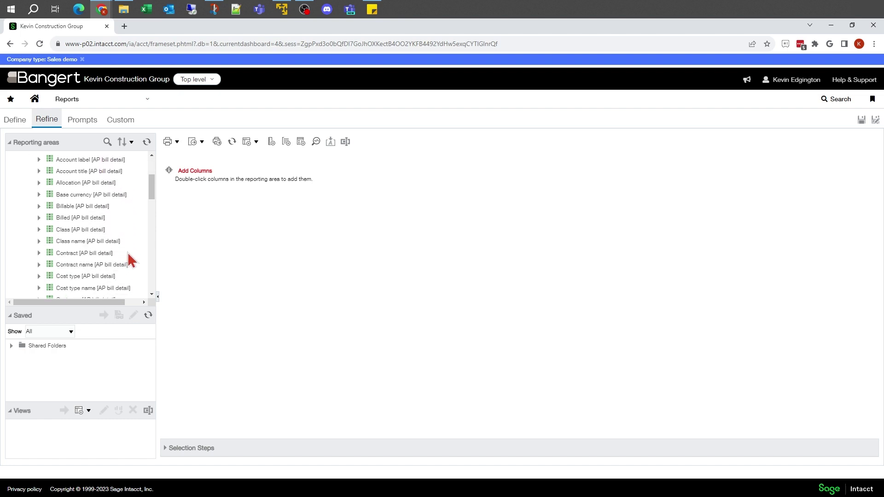
scroll(128, 254, down, 3)
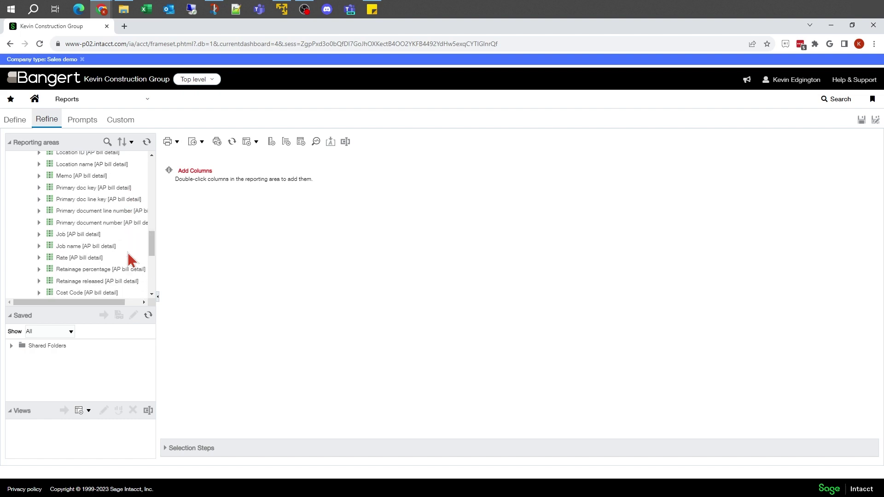
scroll(131, 260, down, 1)
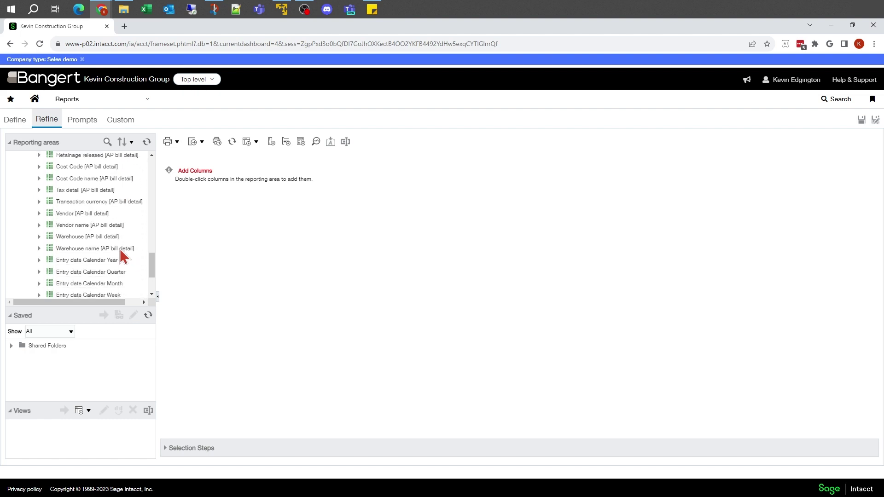
click(68, 214)
double_click(68, 213)
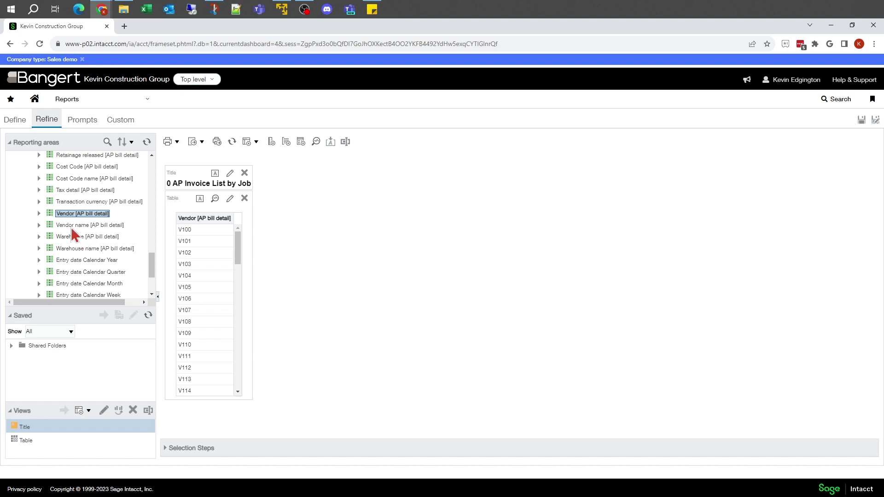
Add Vendor name [AP bill detail] and Bill number [AP bill] columns to the table
double_click(73, 225)
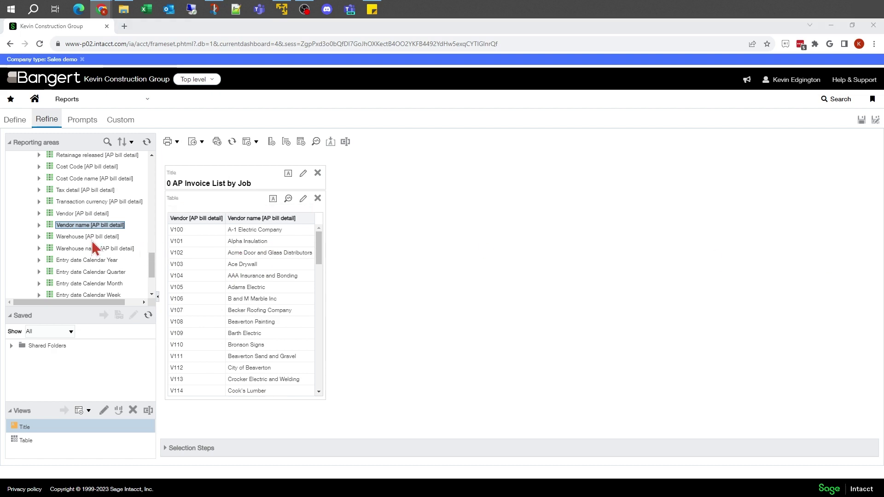
scroll(77, 244, up, 5)
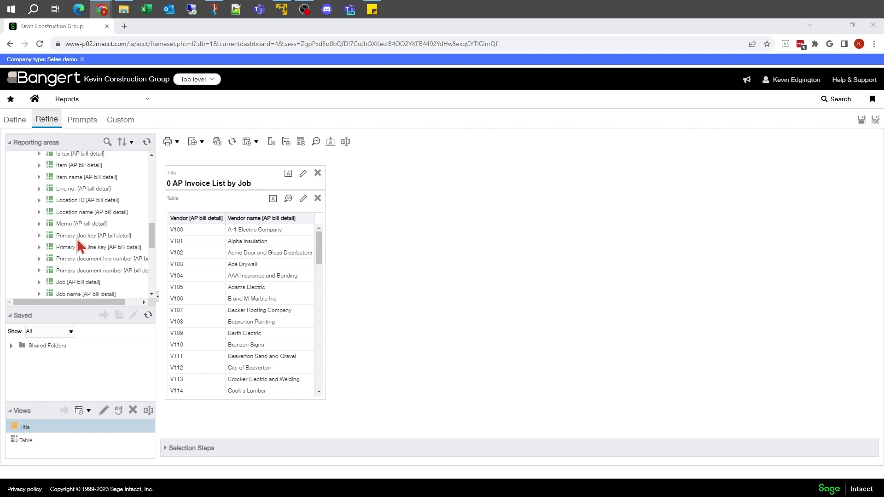
scroll(77, 241, up, 5)
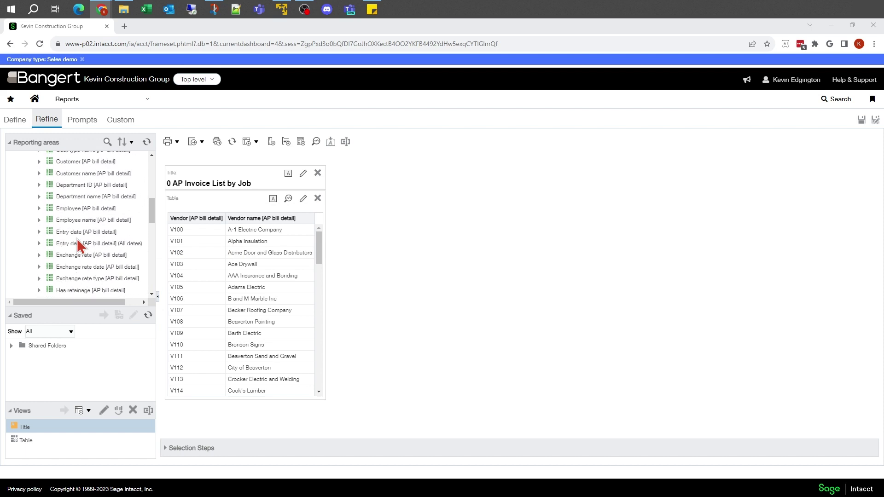
scroll(77, 247, up, 6)
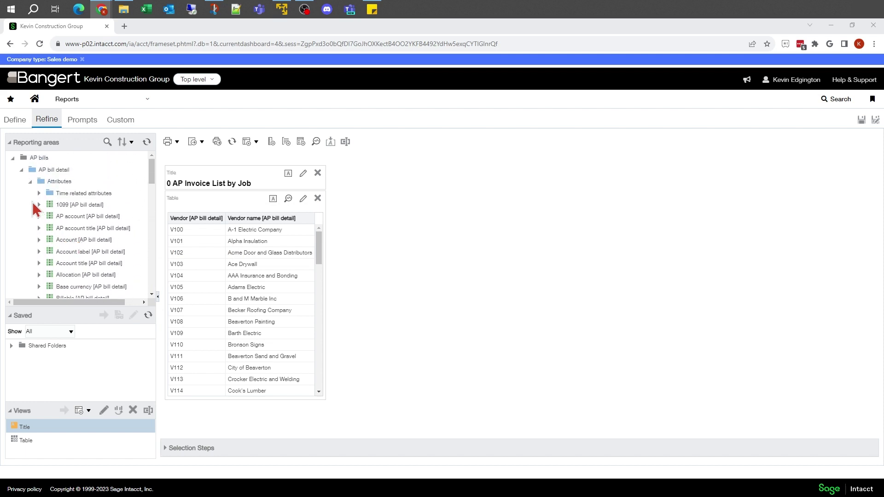
click(31, 182)
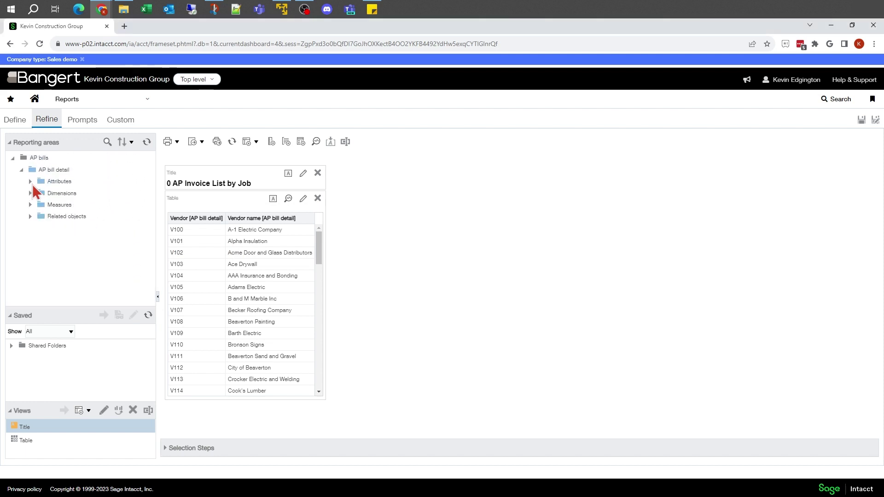
click(30, 216)
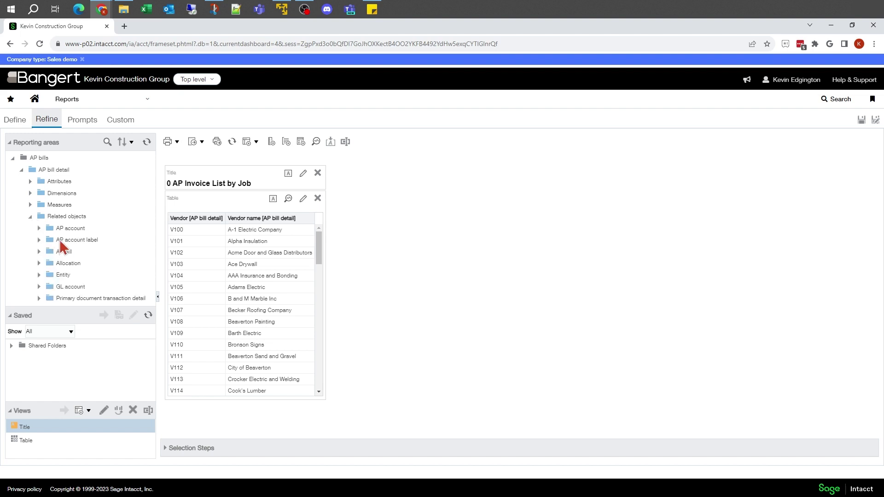
click(39, 253)
scroll(78, 249, down, 3)
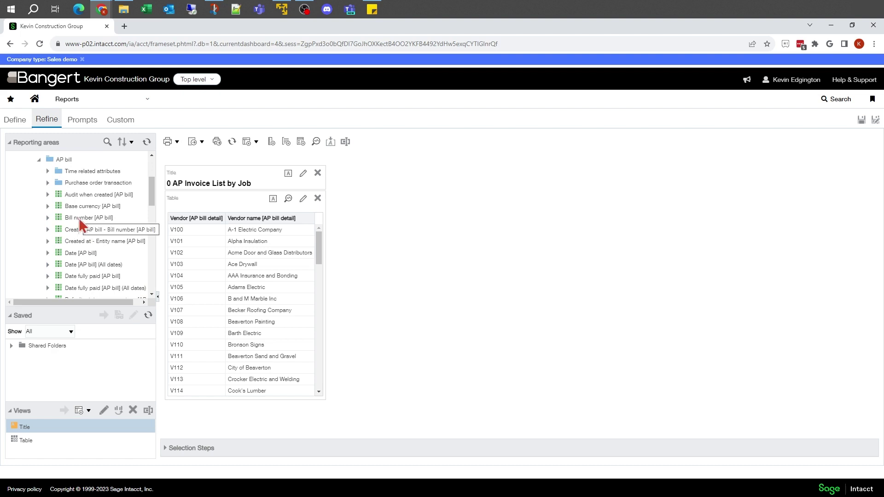
double_click(79, 217)
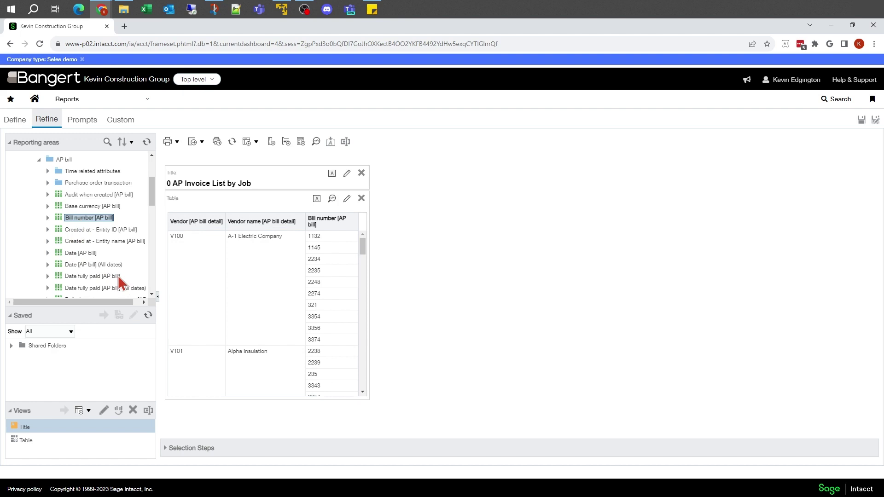
Add Date, DrillId and Description [AP bill] columns to the report table
scroll(130, 289, down, 1)
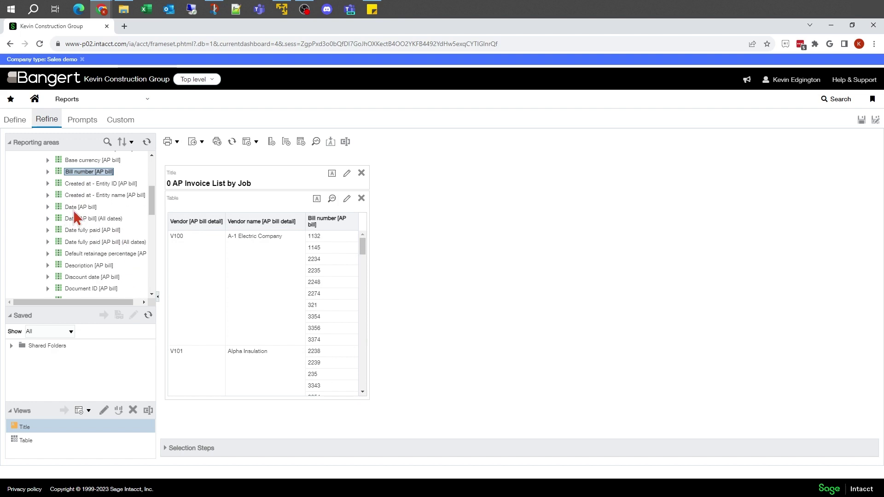
scroll(74, 214, down, 3)
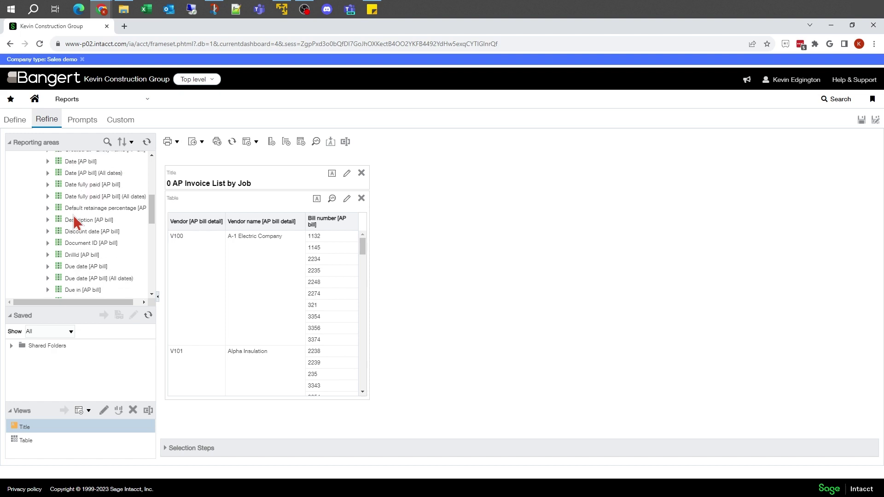
scroll(73, 214, down, 4)
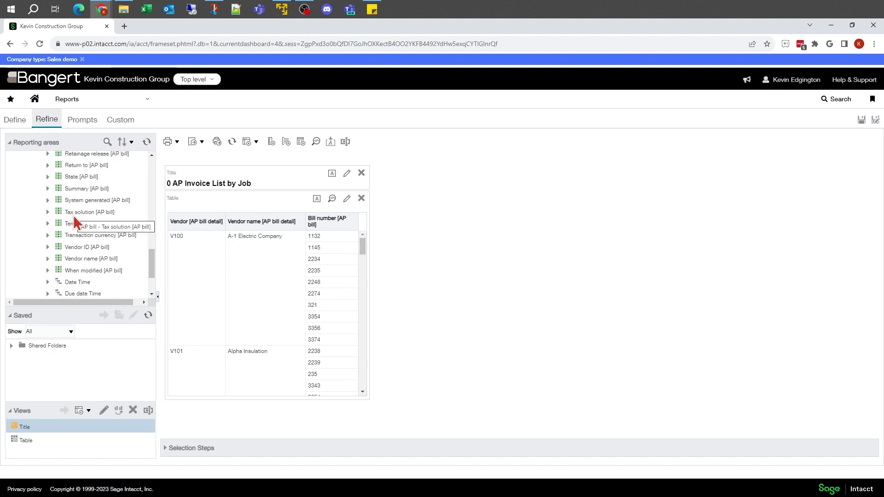
scroll(94, 206, up, 3)
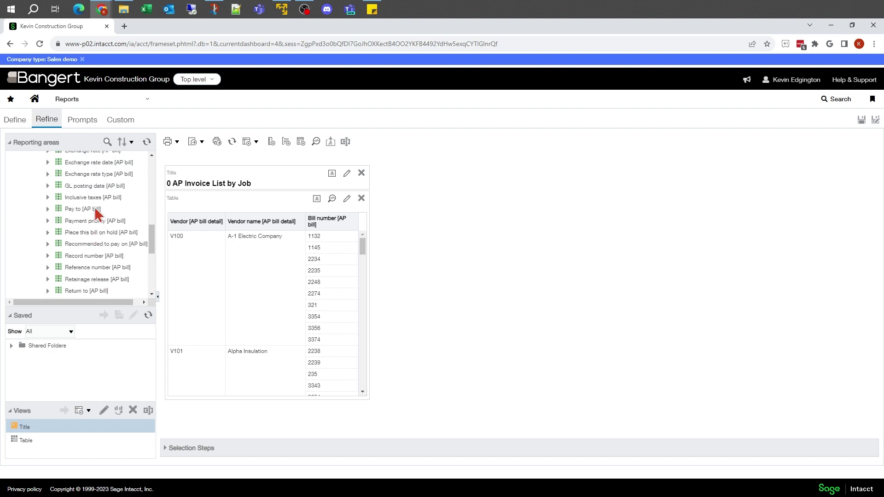
scroll(96, 213, up, 3)
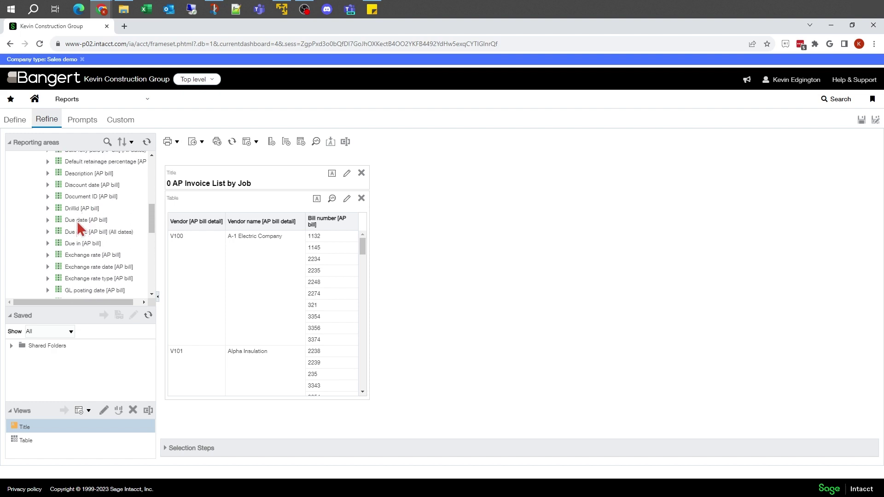
scroll(81, 225, up, 1)
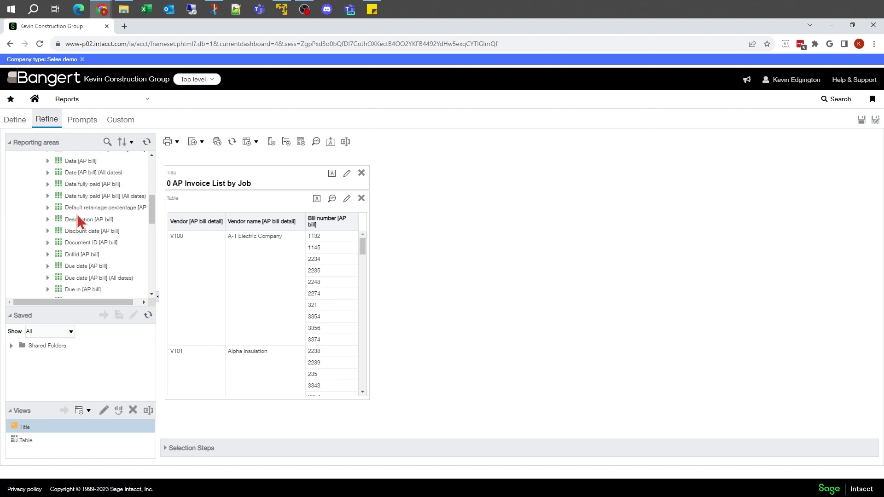
double_click(71, 160)
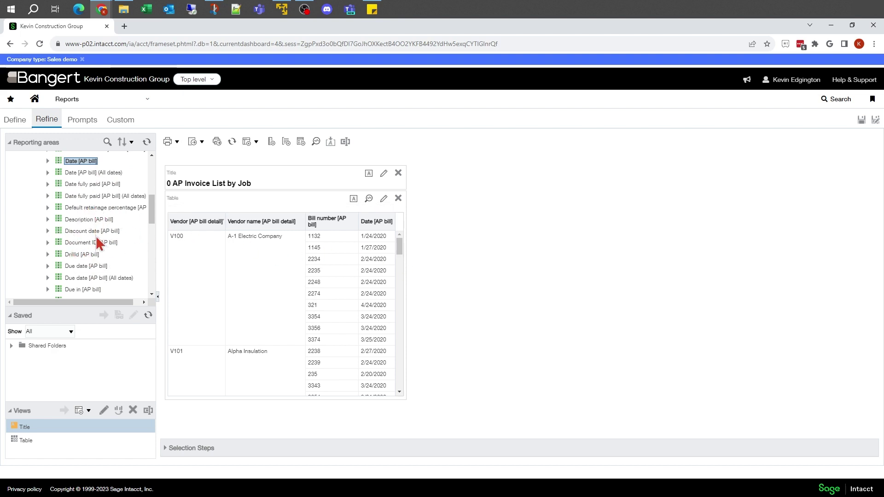
double_click(70, 256)
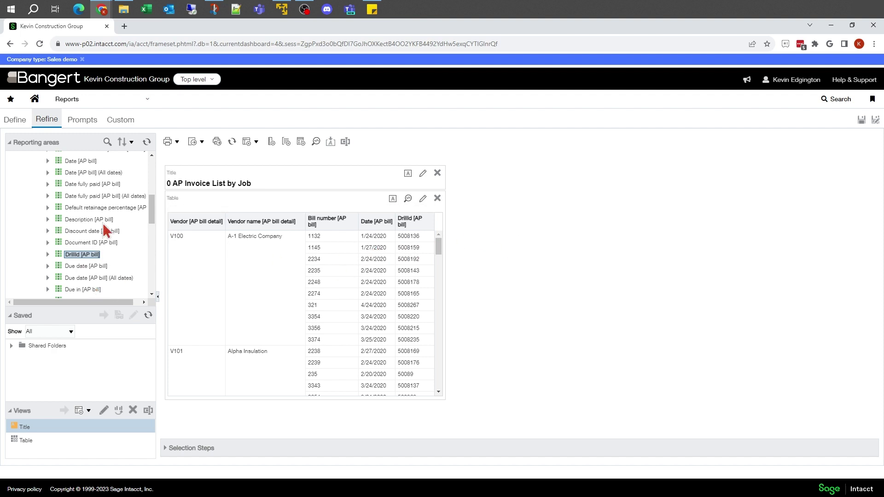
mouse_move(82, 220)
mouse_down()
mouse_move(71, 232)
mouse_move(247, 278)
mouse_move(341, 252)
mouse_move(448, 276)
mouse_move(322, 281)
mouse_move(225, 255)
mouse_move(525, 253)
mouse_move(158, 278)
mouse_move(426, 246)
mouse_move(473, 226)
mouse_move(352, 228)
mouse_move(407, 240)
mouse_move(491, 220)
mouse_move(465, 233)
mouse_move(147, 227)
mouse_move(152, 168)
mouse_up()
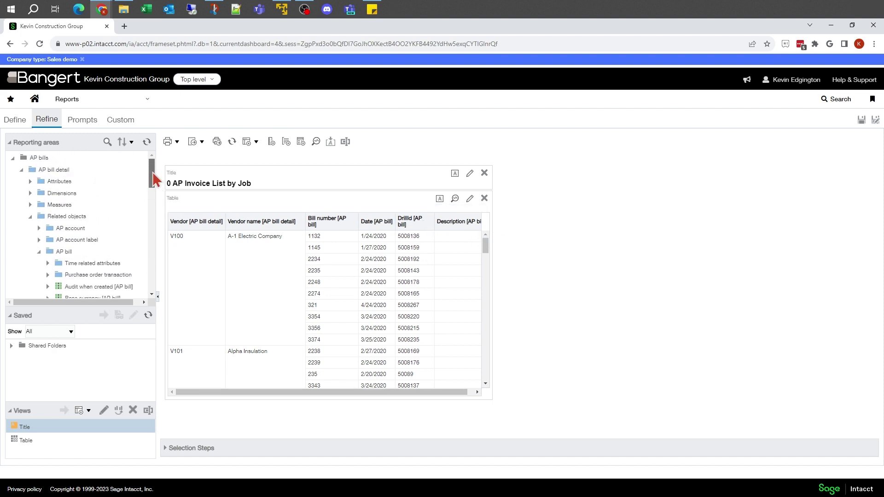
Add Base amount and Total paid [AP bill detail] measure columns to the table
click(31, 215)
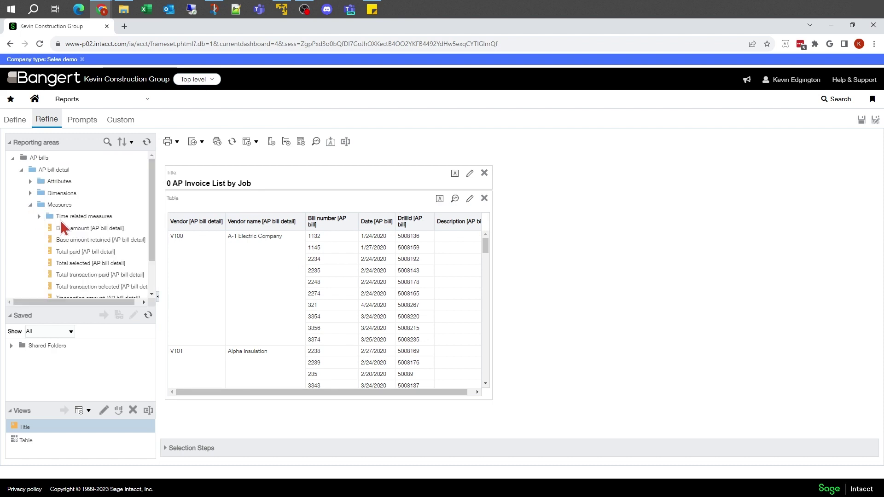
double_click(72, 229)
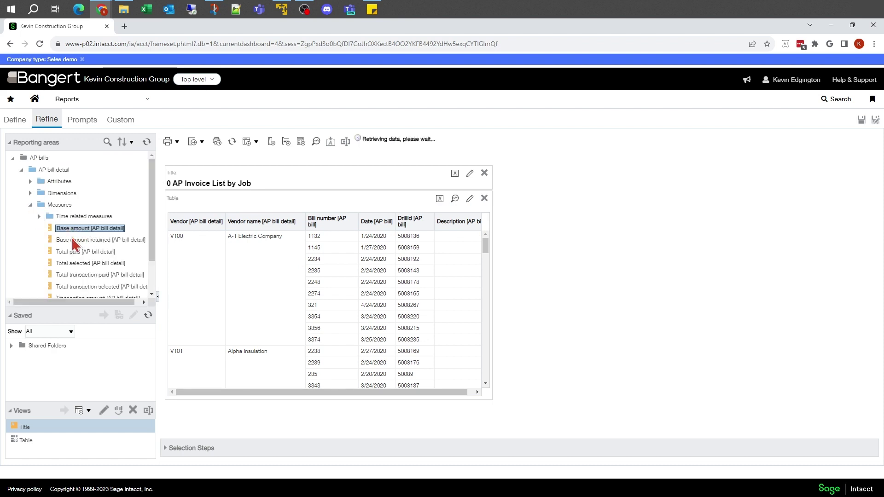
double_click(73, 252)
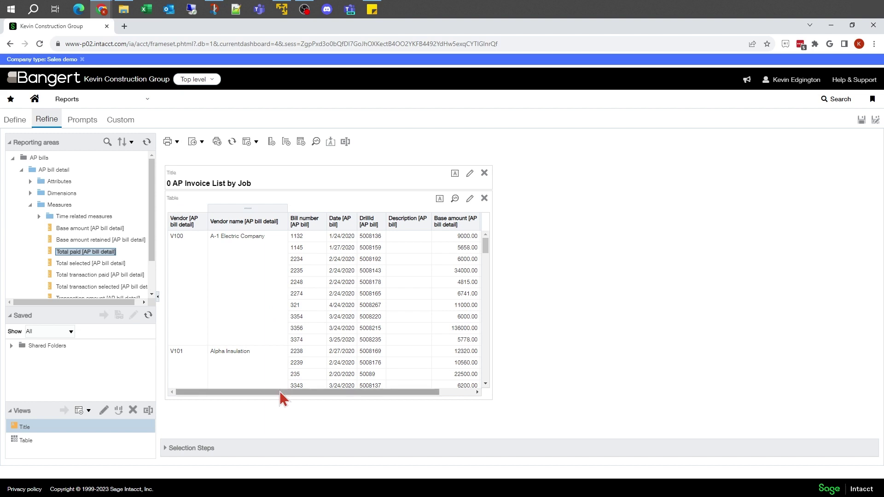
drag(280, 390, 230, 402)
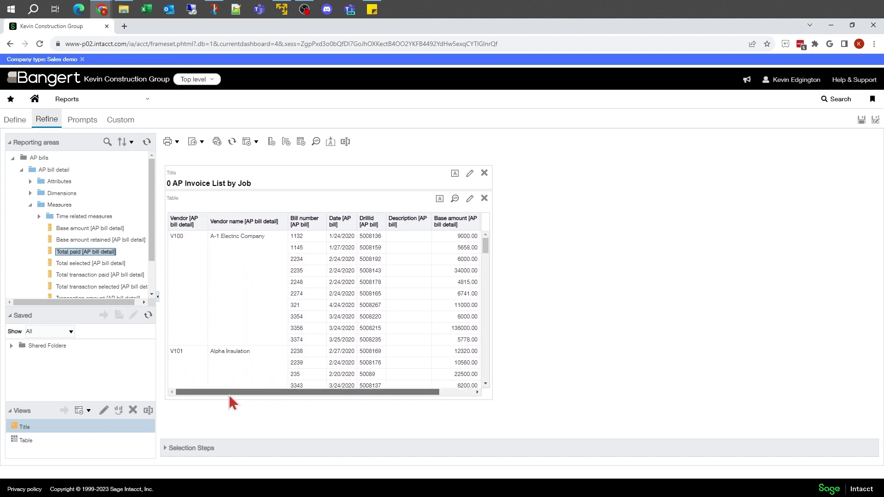
Set the table properties to content paging with 1000 rows per page
click(455, 199)
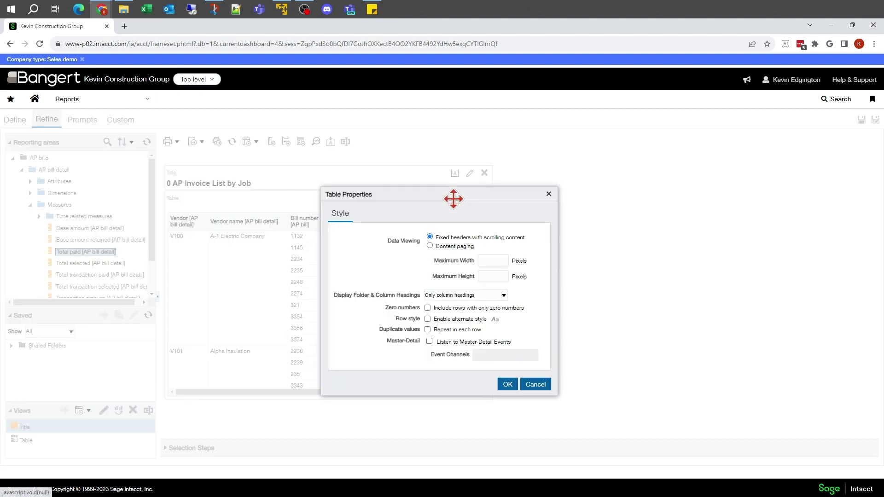
click(428, 247)
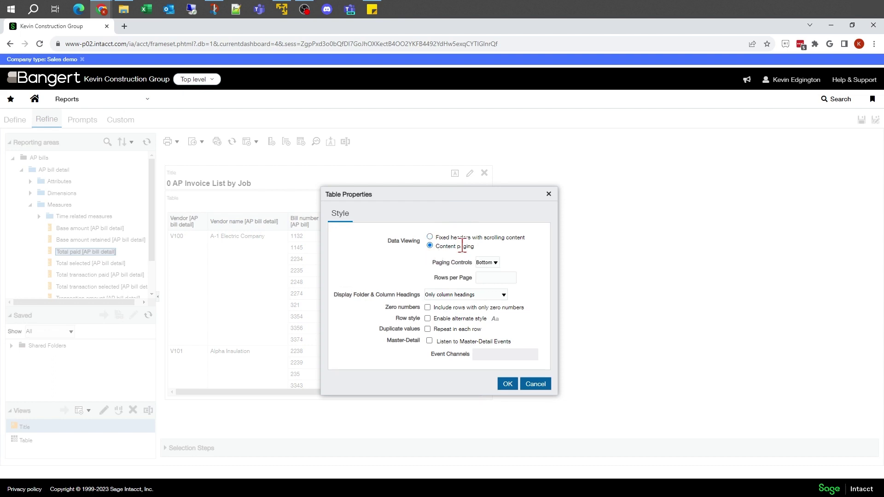
click(492, 278)
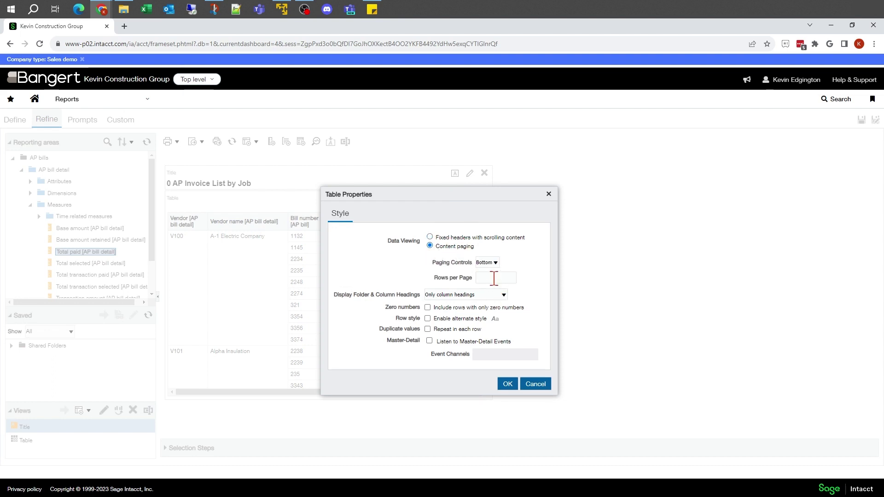
text(1000)
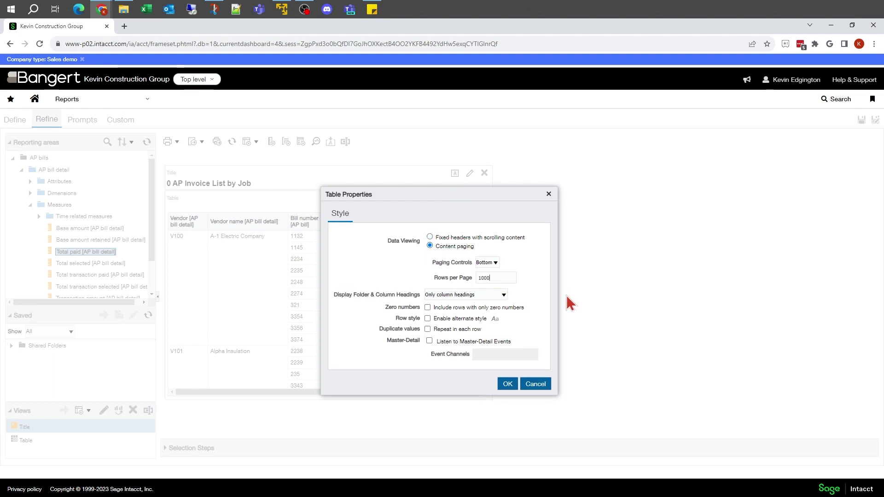
click(506, 385)
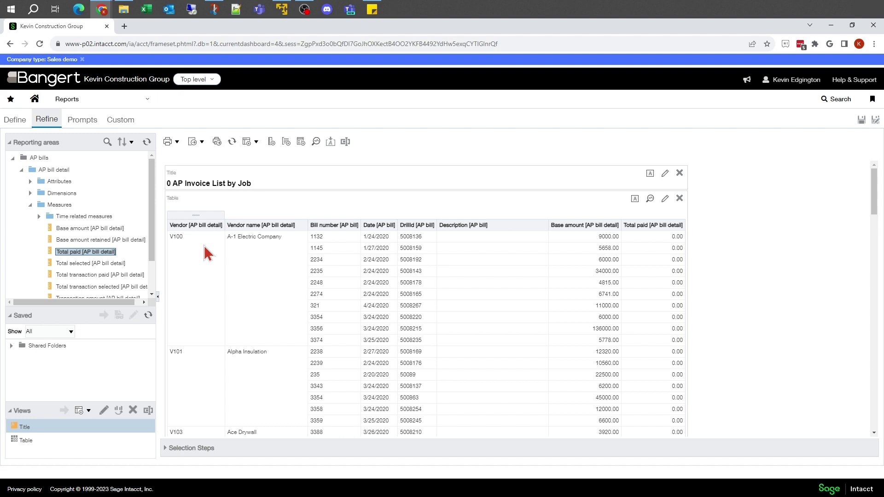
Add the Job and Job name fields from the AP bill detail attributes to the table
click(30, 182)
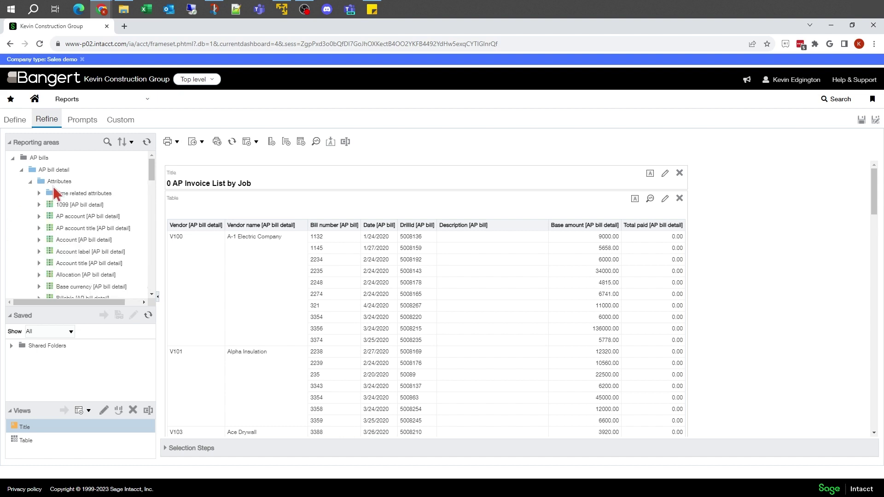
scroll(119, 229, down, 10)
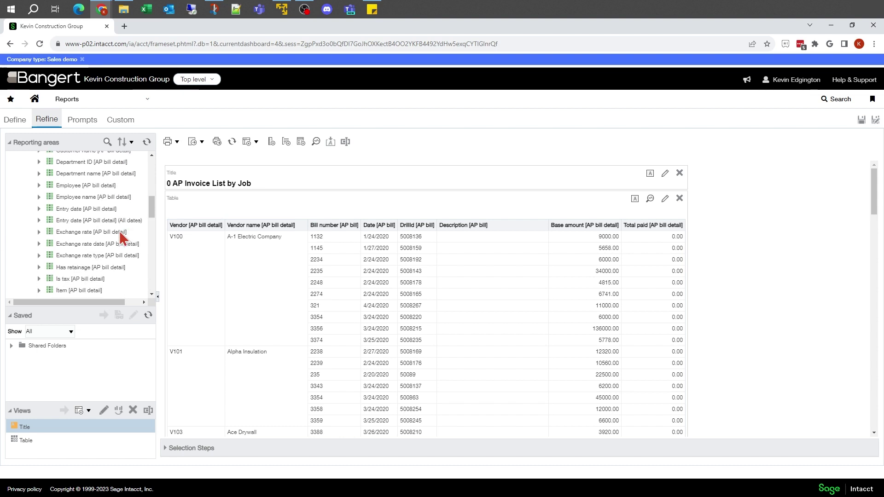
scroll(119, 231, down, 10)
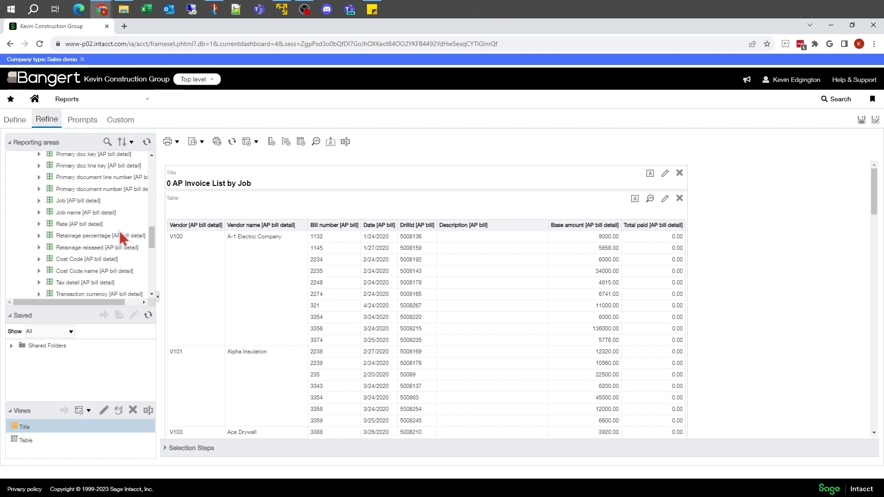
double_click(72, 200)
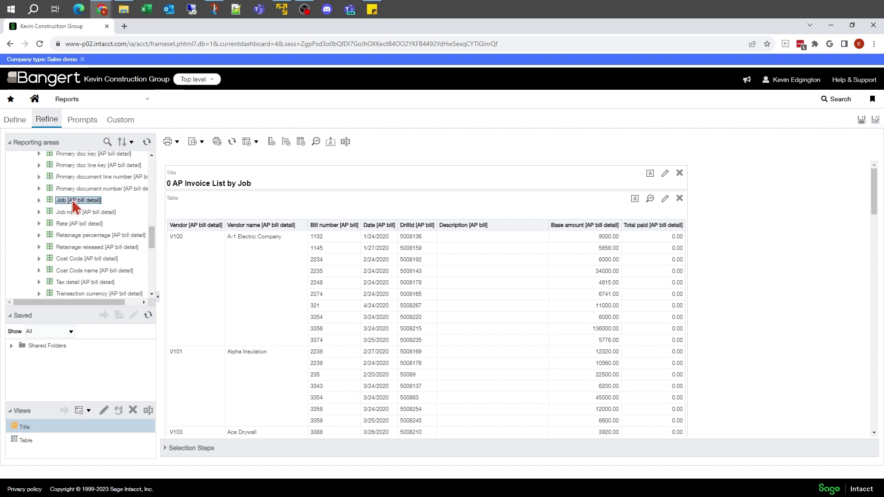
double_click(69, 212)
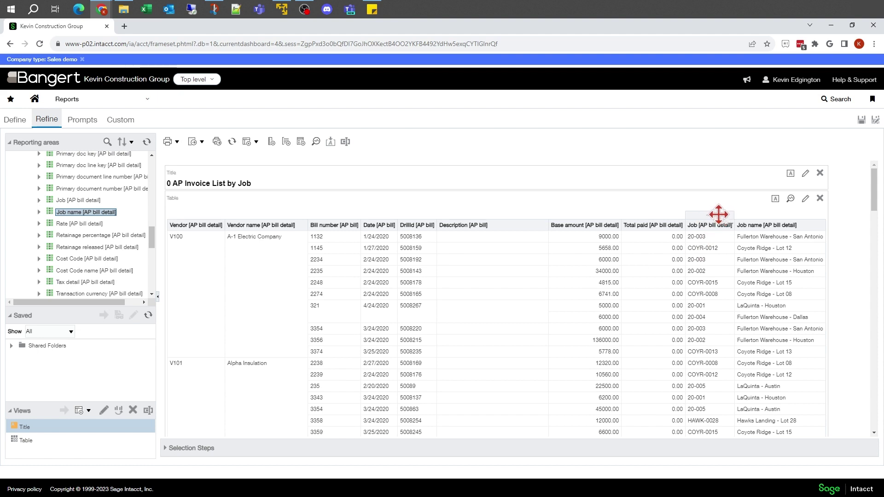
Move the Job column to the far left, with Job name directly after it
drag(719, 214, 176, 227)
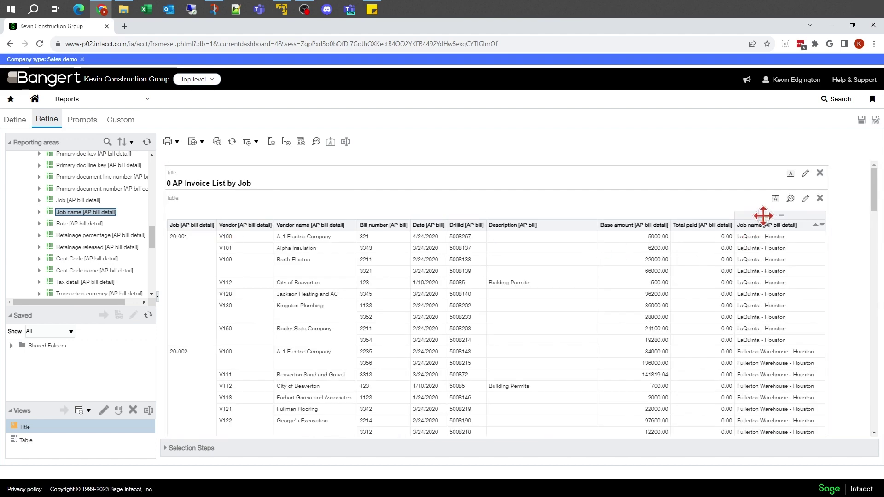
drag(762, 215, 228, 234)
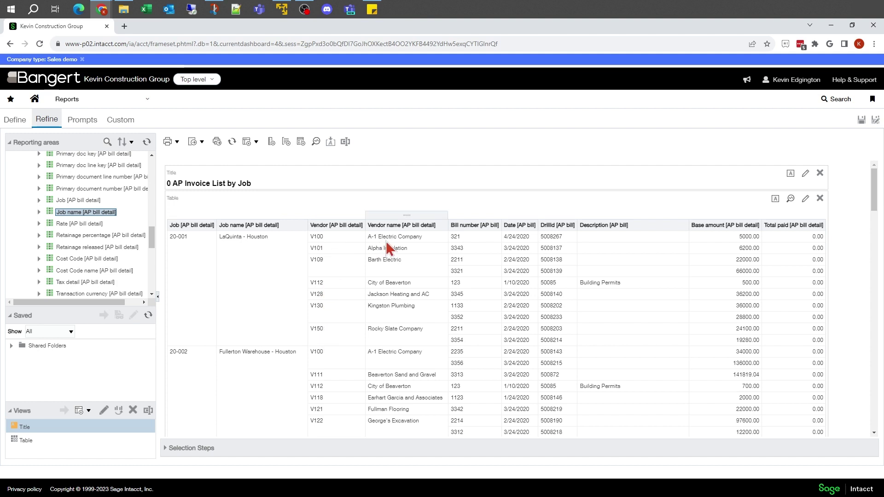
click(462, 260)
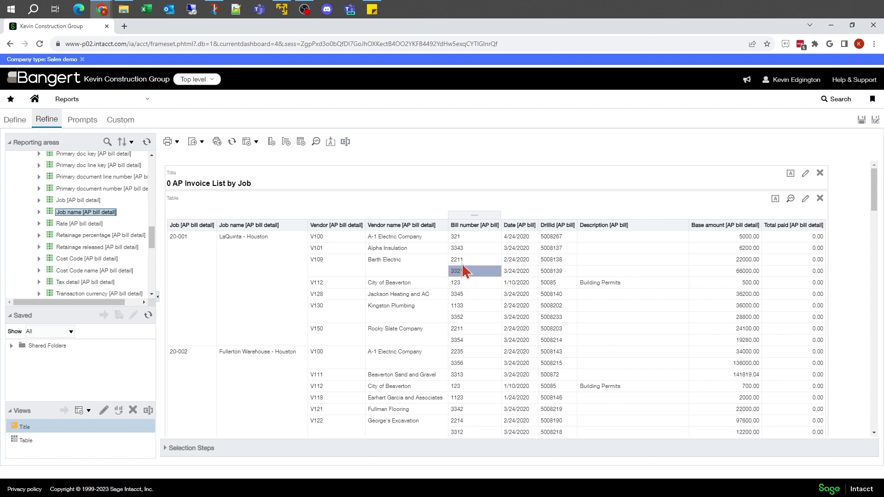
click(401, 261)
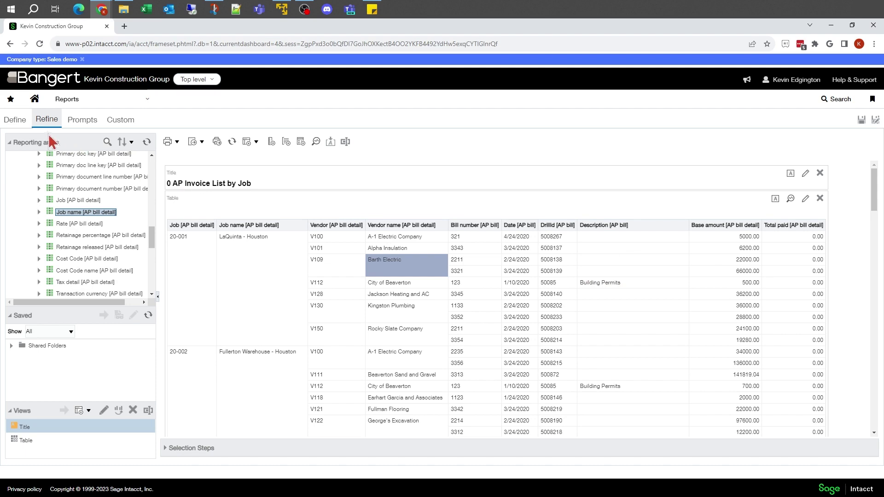
On the Define tab, review the column options for Vendor, Job, Job name and Date
click(17, 121)
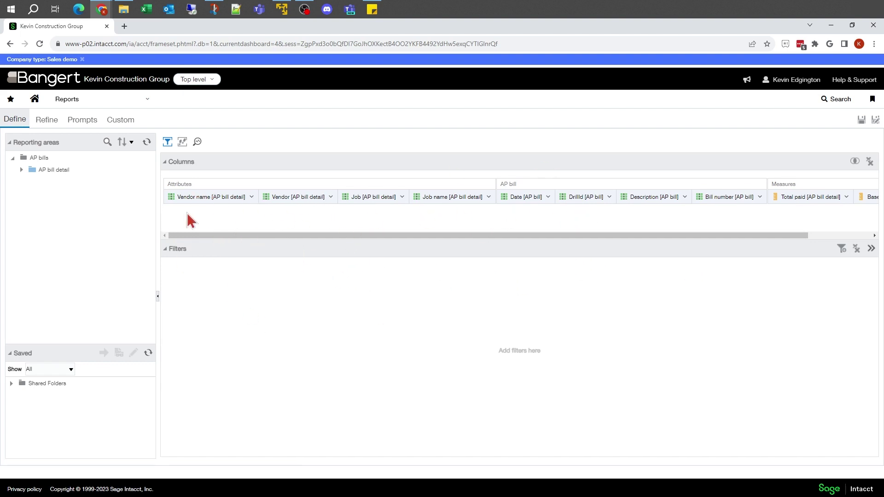
click(294, 199)
click(375, 197)
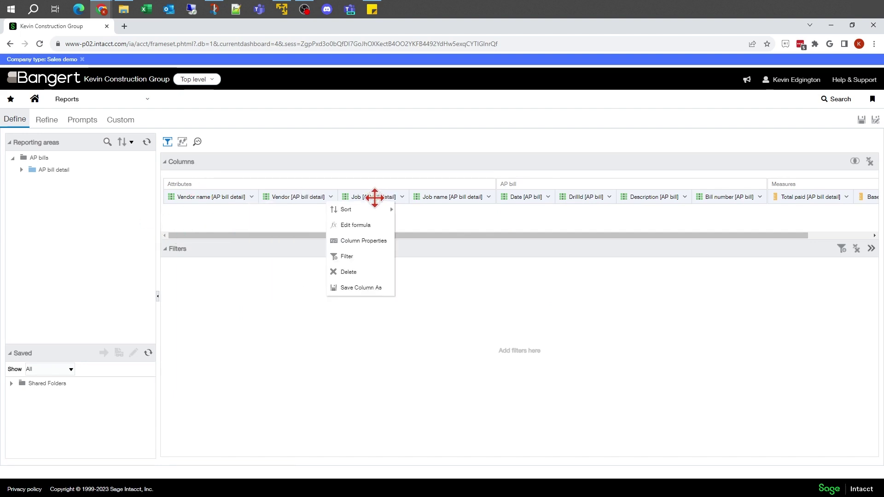
click(444, 196)
click(295, 197)
click(514, 197)
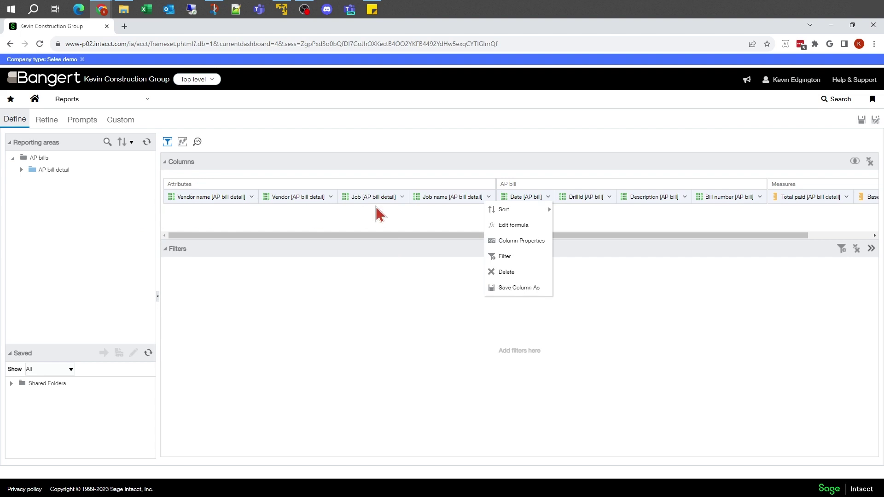
click(423, 197)
Delete the DrillId and Description columns and return to the Refine preview
mouse_move(420, 209)
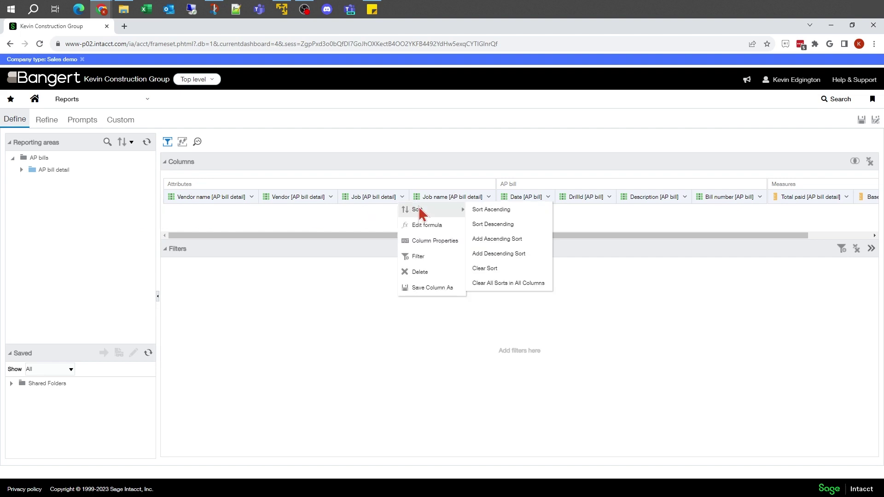
click(610, 198)
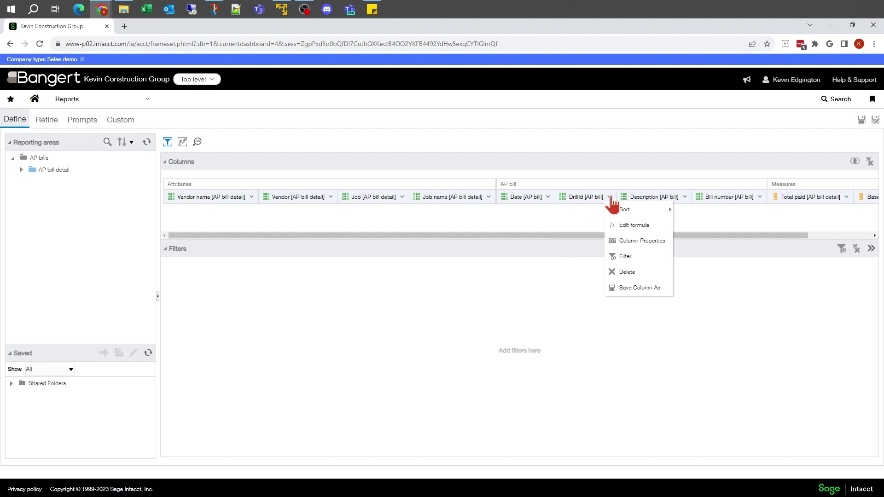
click(617, 272)
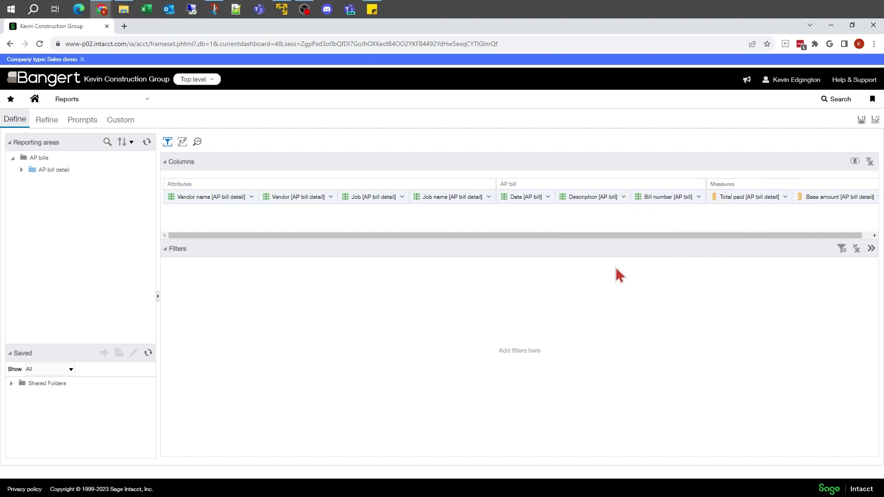
click(623, 199)
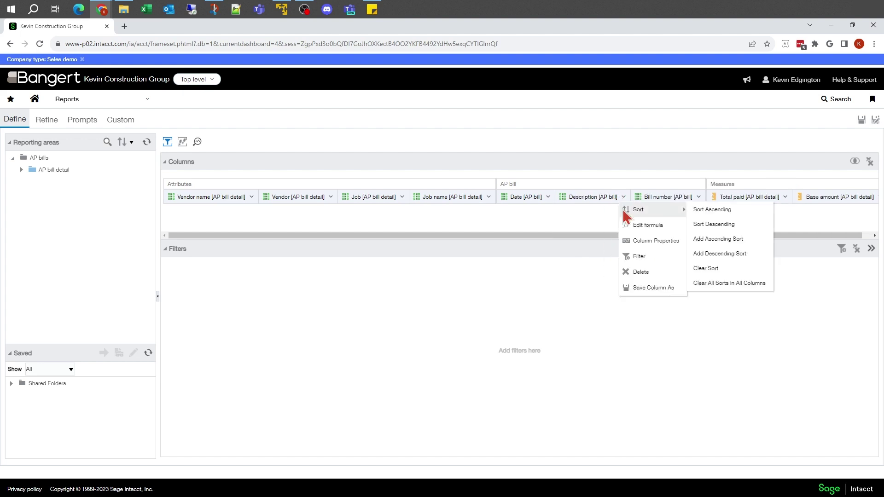
click(641, 272)
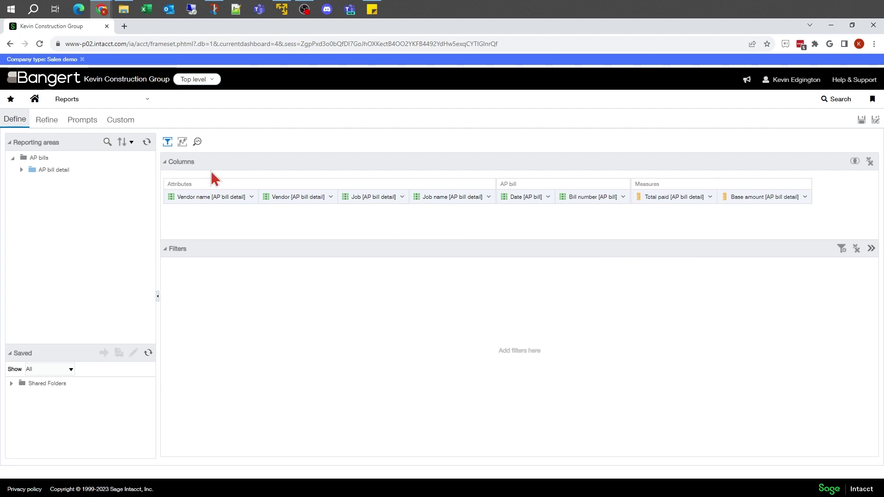
click(44, 120)
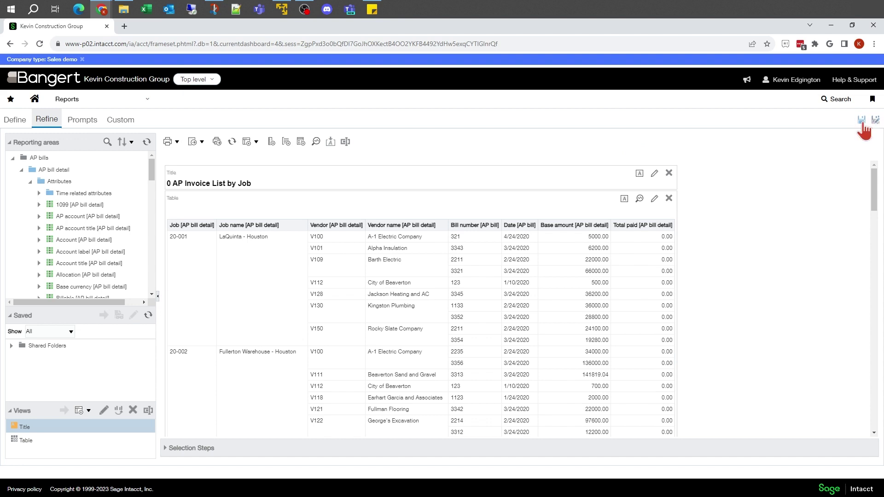
Save the report and go to the Interactive Custom Reports list under Reports
click(861, 121)
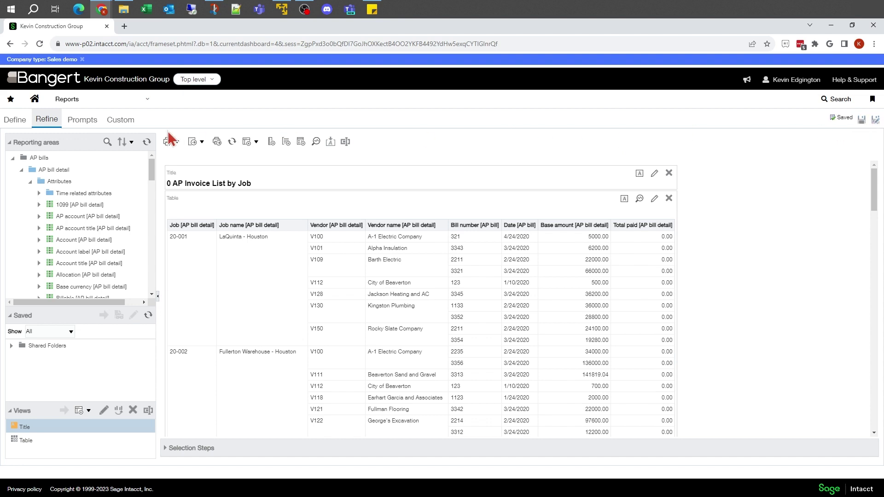
click(114, 103)
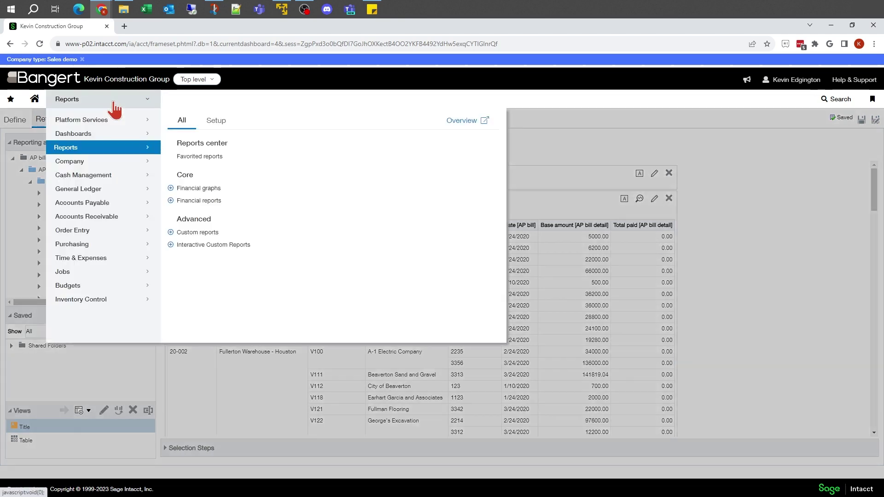
click(201, 252)
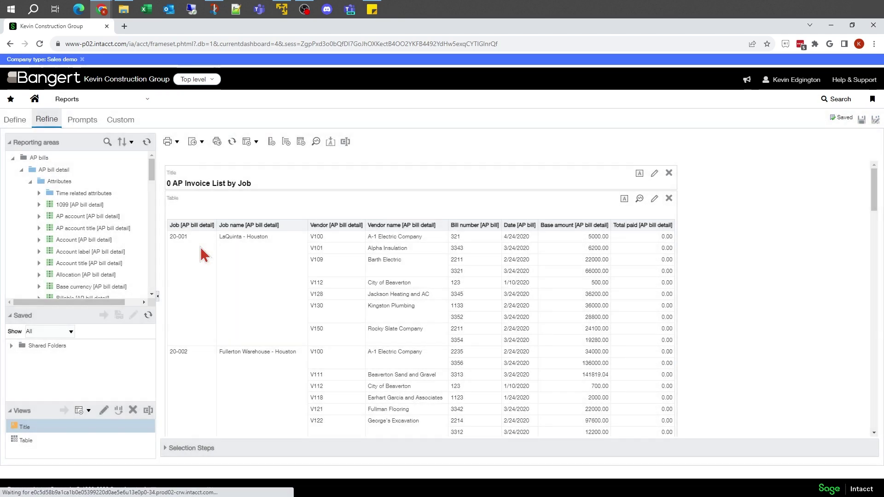